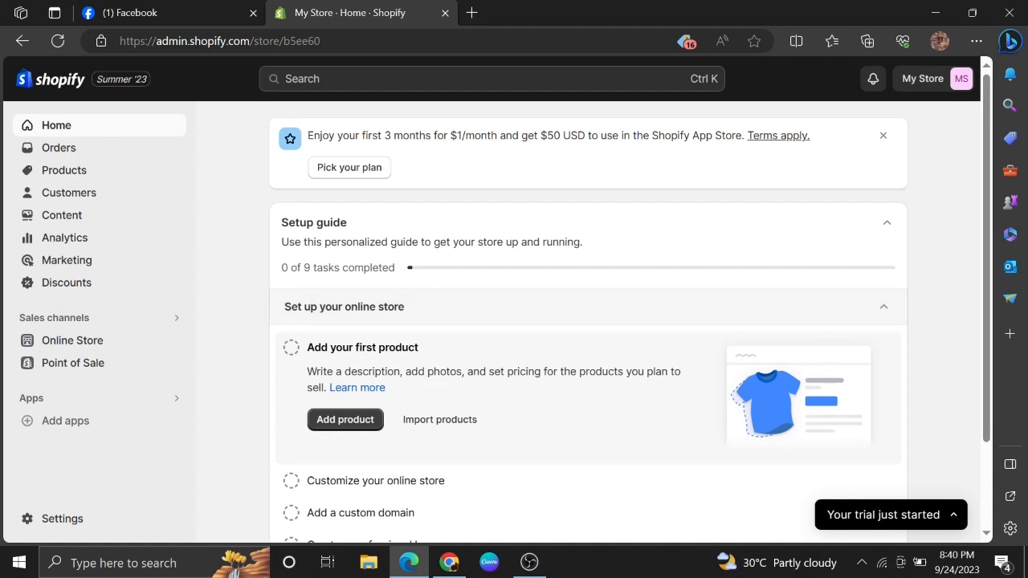
Search the store's sales channels for "facebook" and open the Facebook & Instagram app listing
click(99, 349)
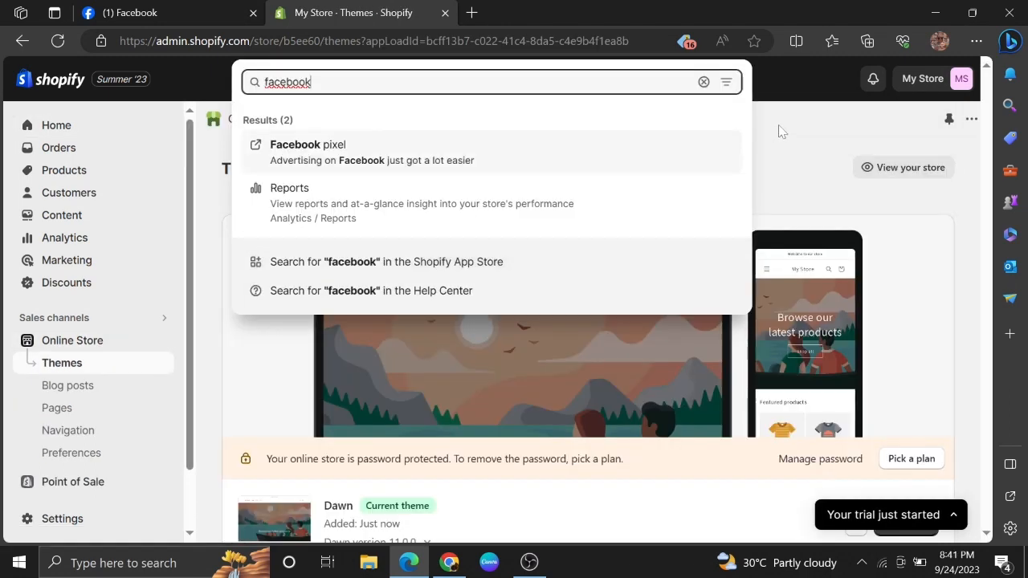
click(704, 83)
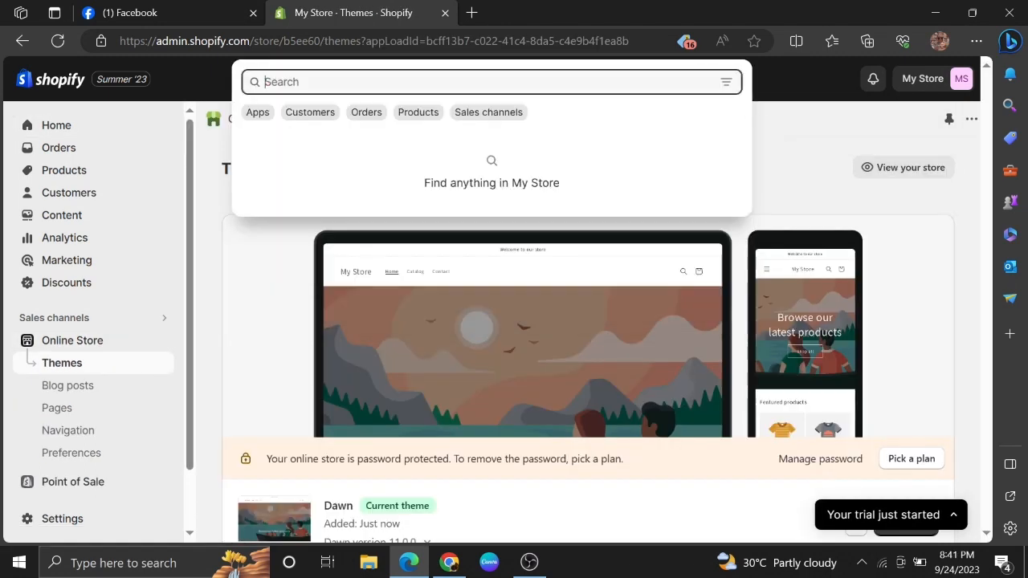
click(514, 115)
text(face)
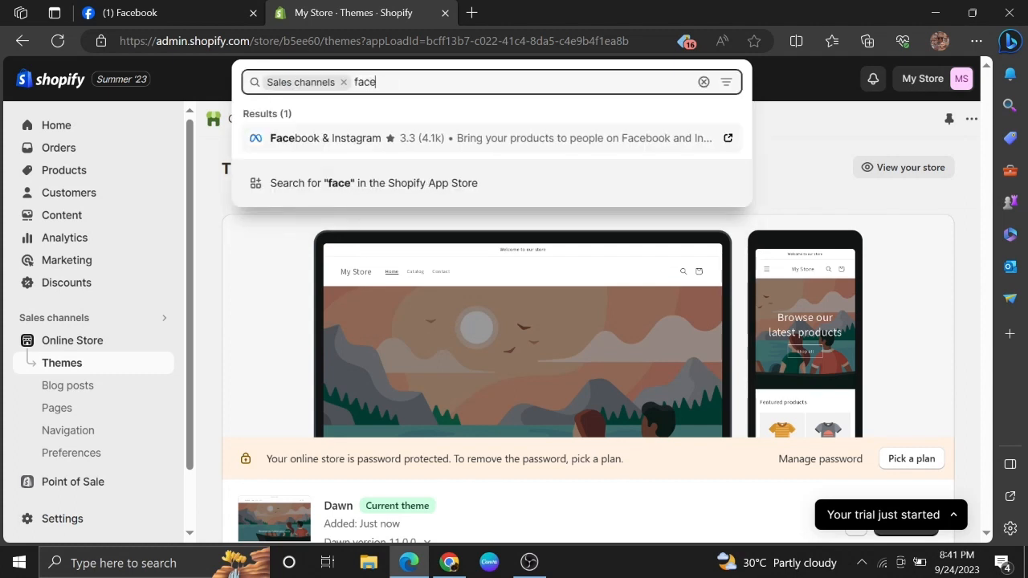
text(book)
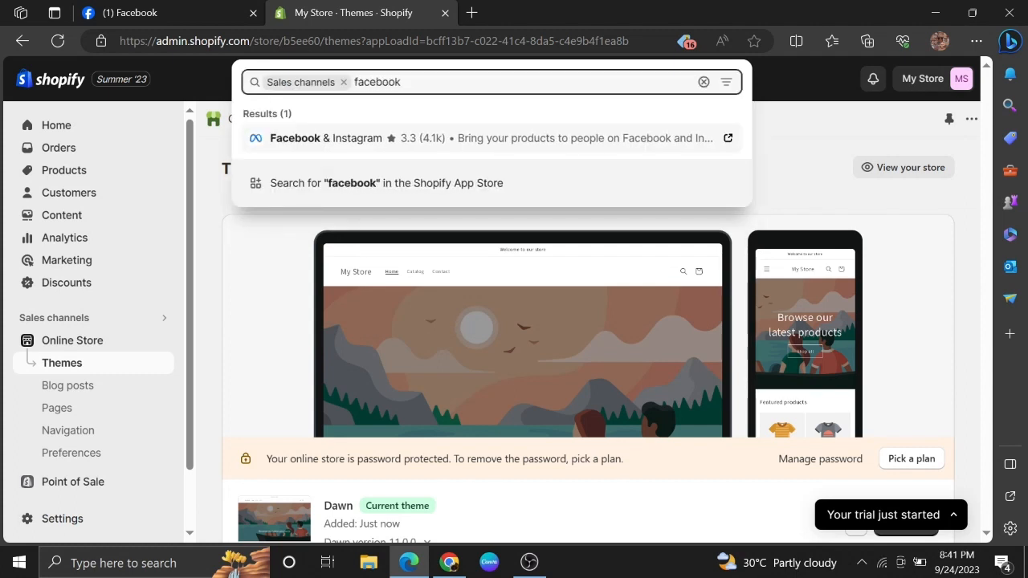
click(317, 146)
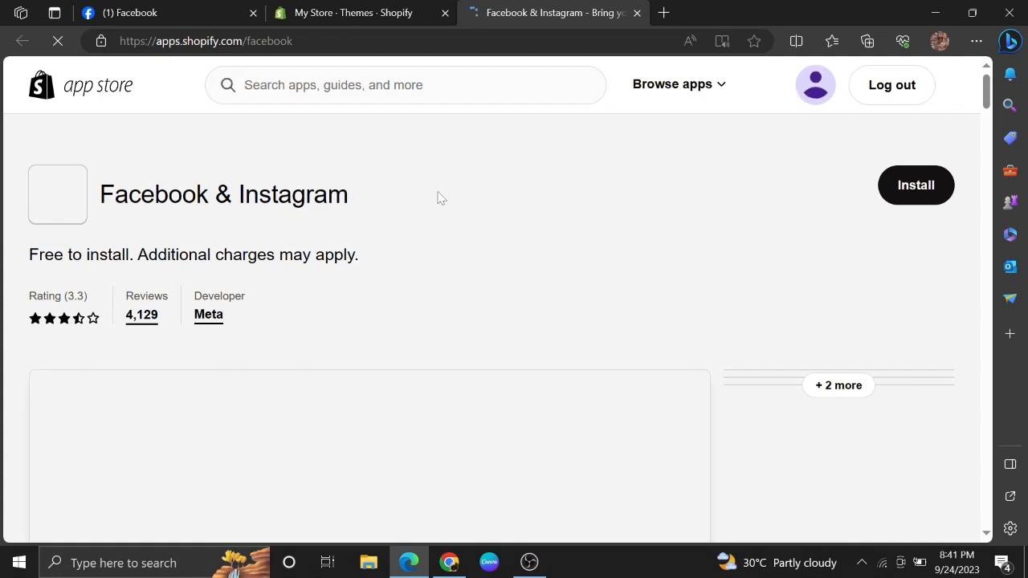
Install the Facebook & Instagram app by Meta and add it to the store as a sales channel
click(930, 187)
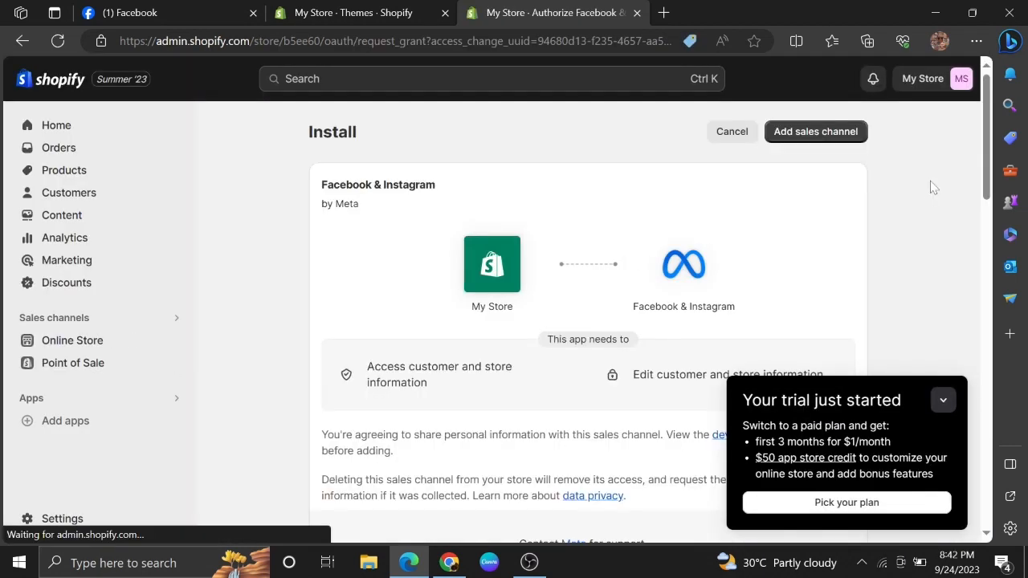
click(944, 400)
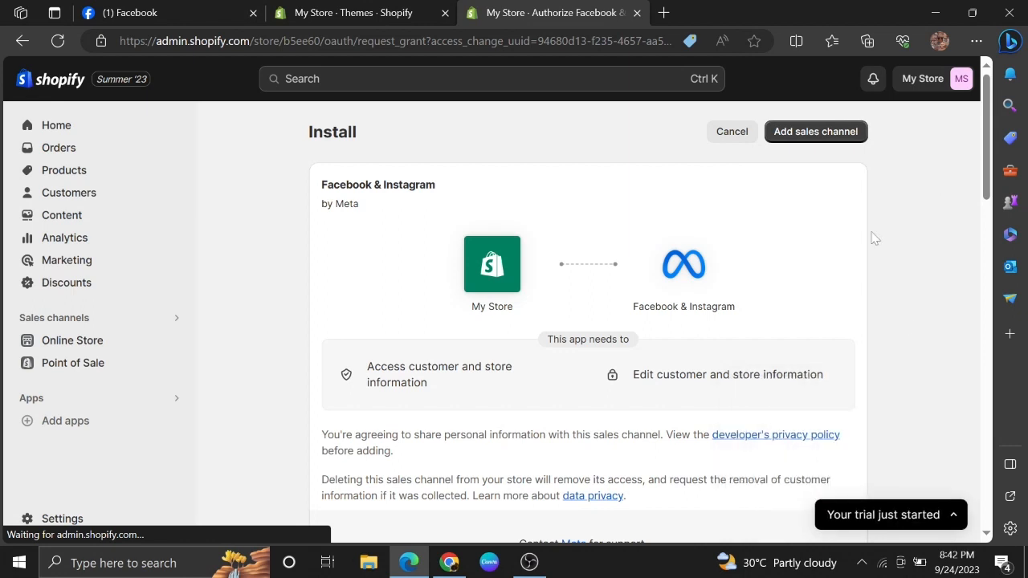
click(807, 149)
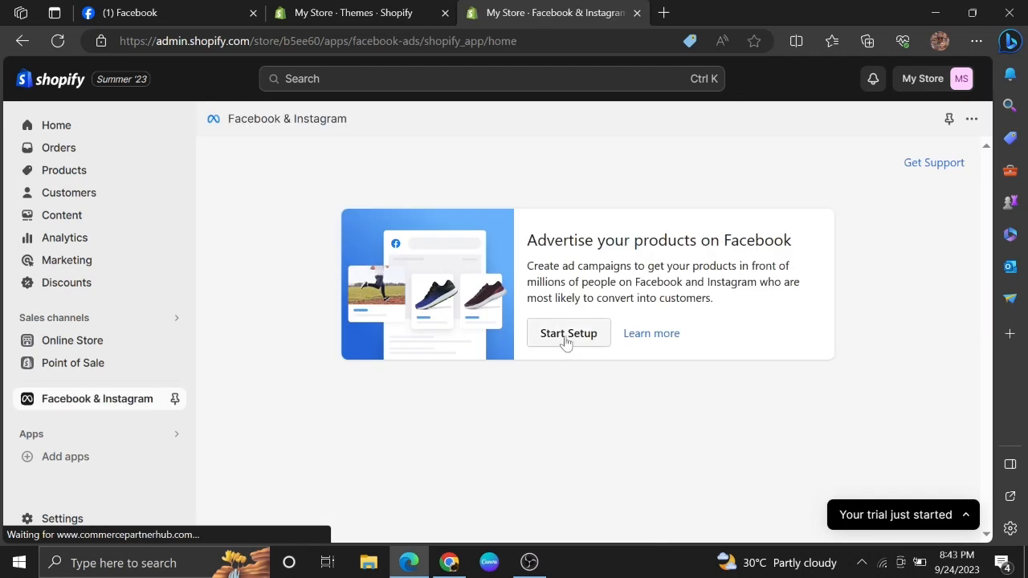
Start the Facebook marketing setup and connect the Facebook account, allowing business asset sharing, plus the boostup_yourskills business account
click(566, 336)
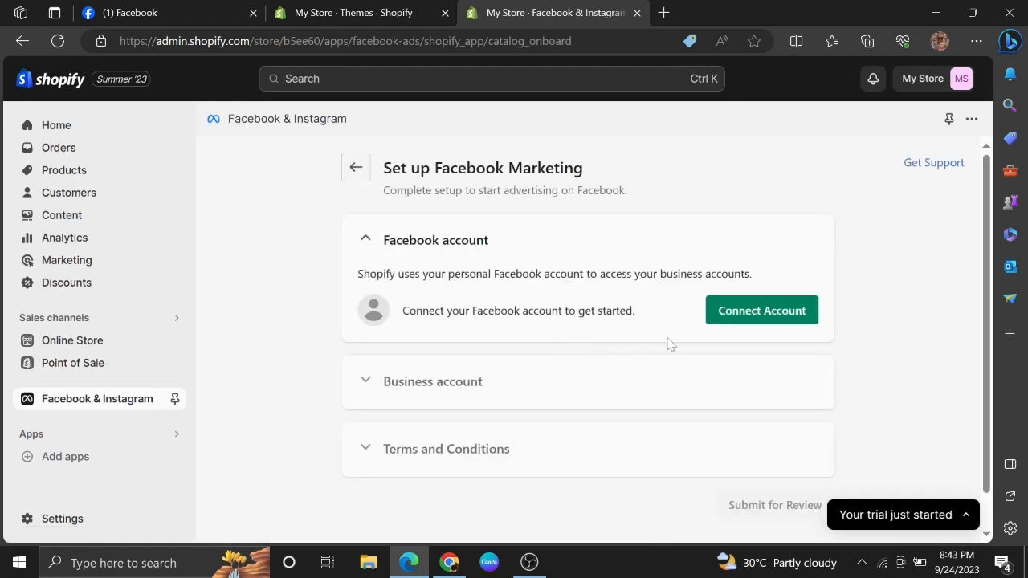
click(761, 310)
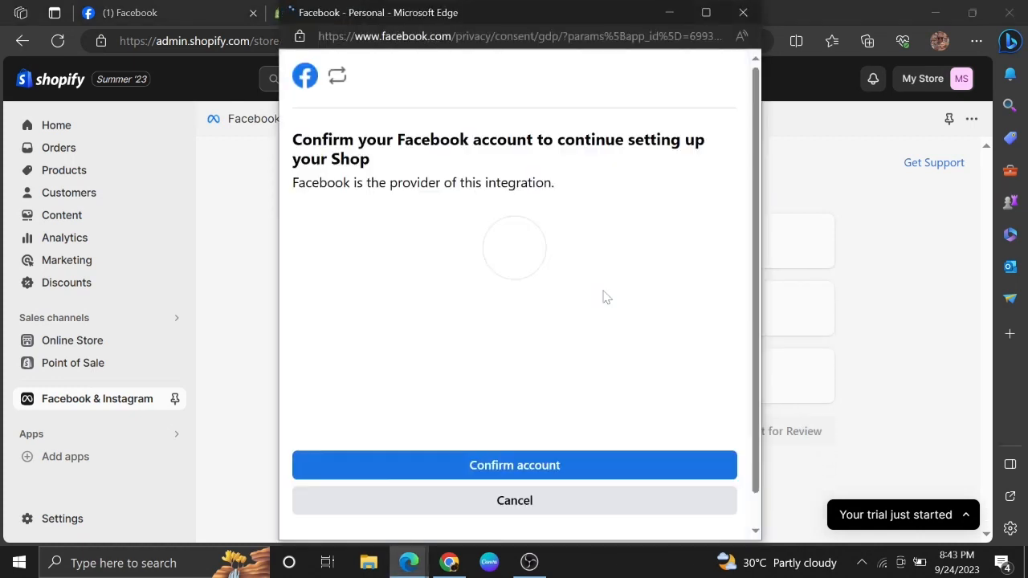
click(515, 465)
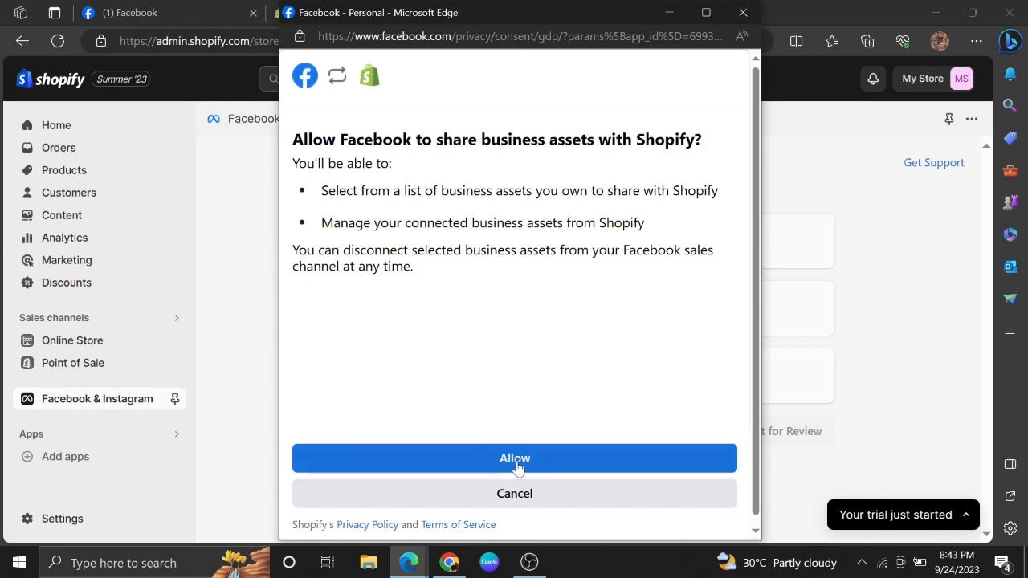
click(511, 459)
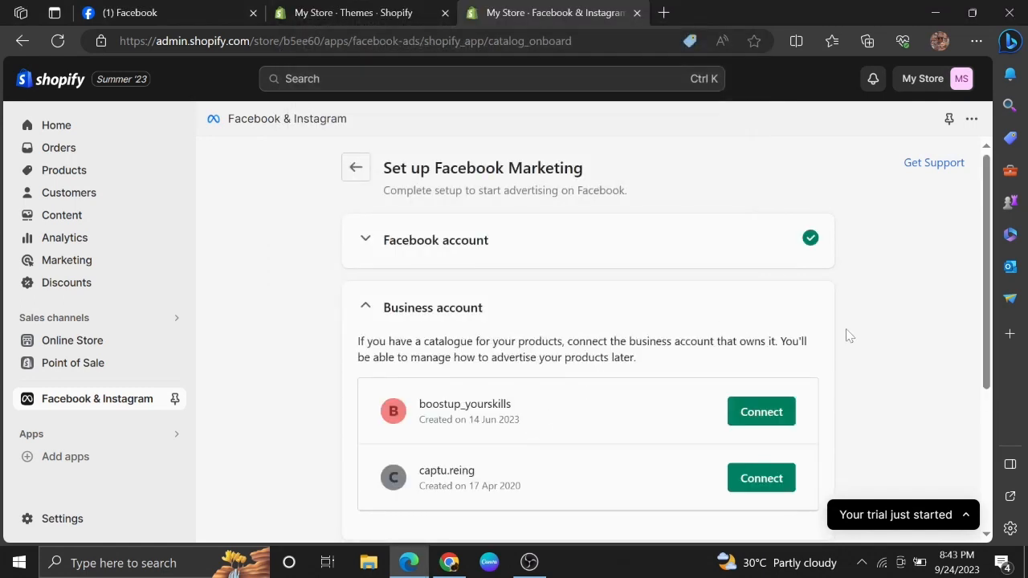
drag(988, 310, 988, 351)
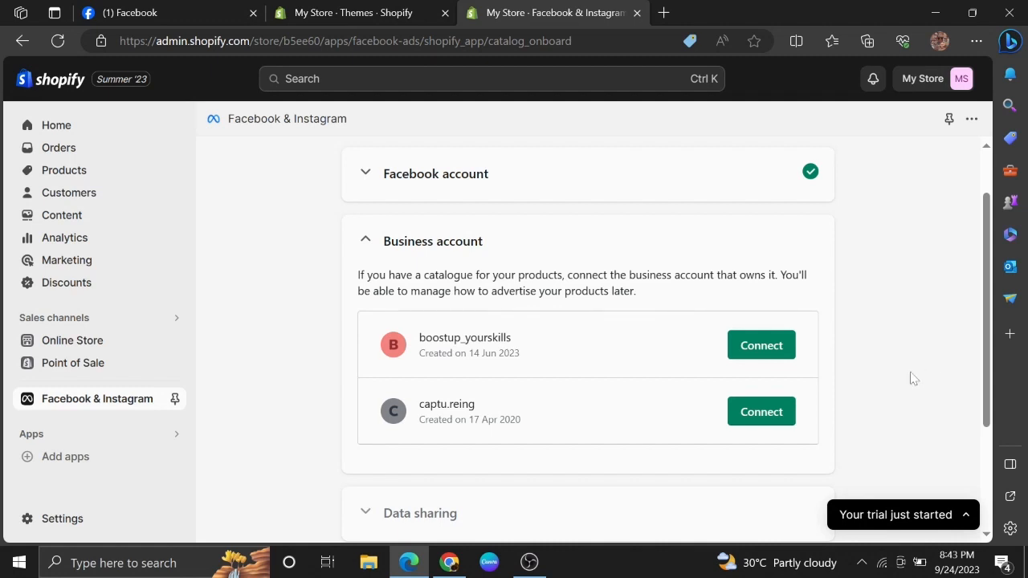
click(755, 347)
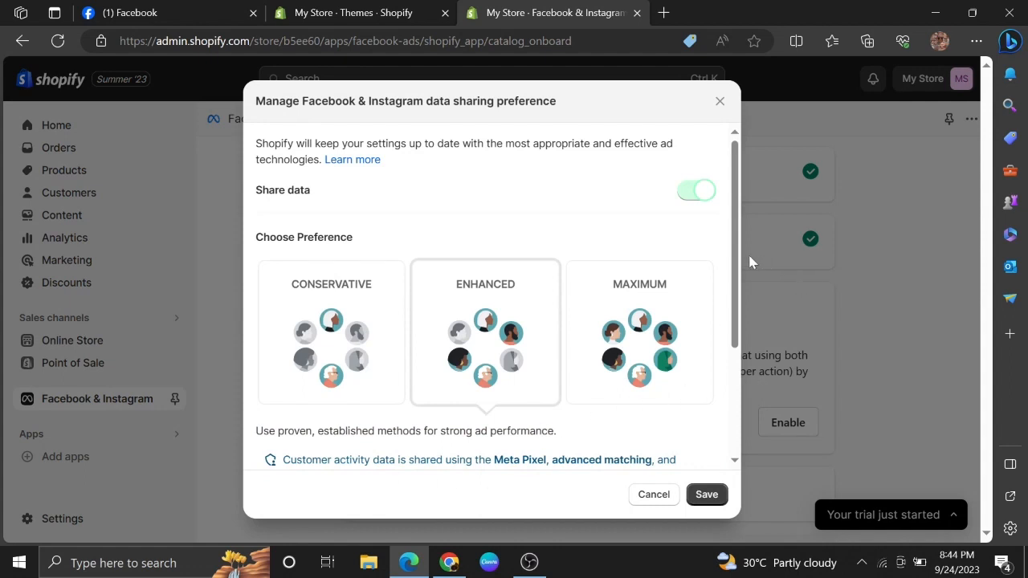
Review the Facebook & Instagram data sharing preference and save it with Share data on and the Enhanced level
drag(732, 259, 712, 367)
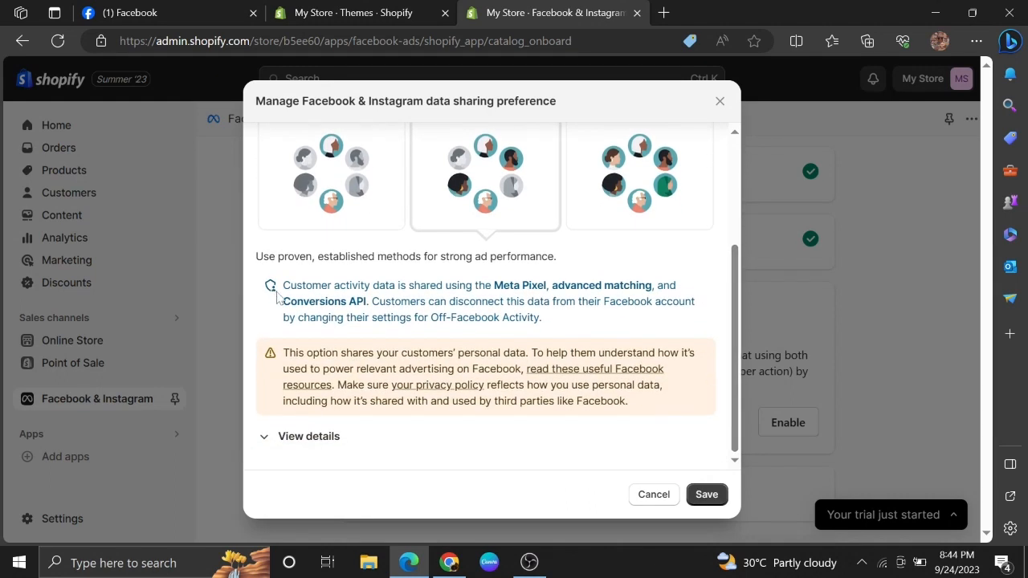
scroll(501, 195, up, 3)
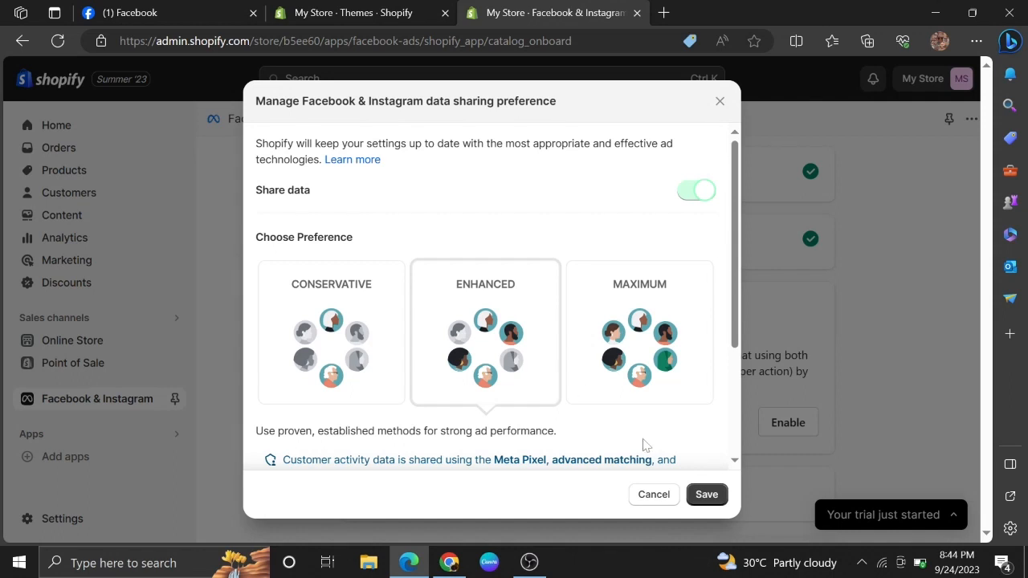
drag(735, 247, 715, 298)
scroll(715, 297, down, 3)
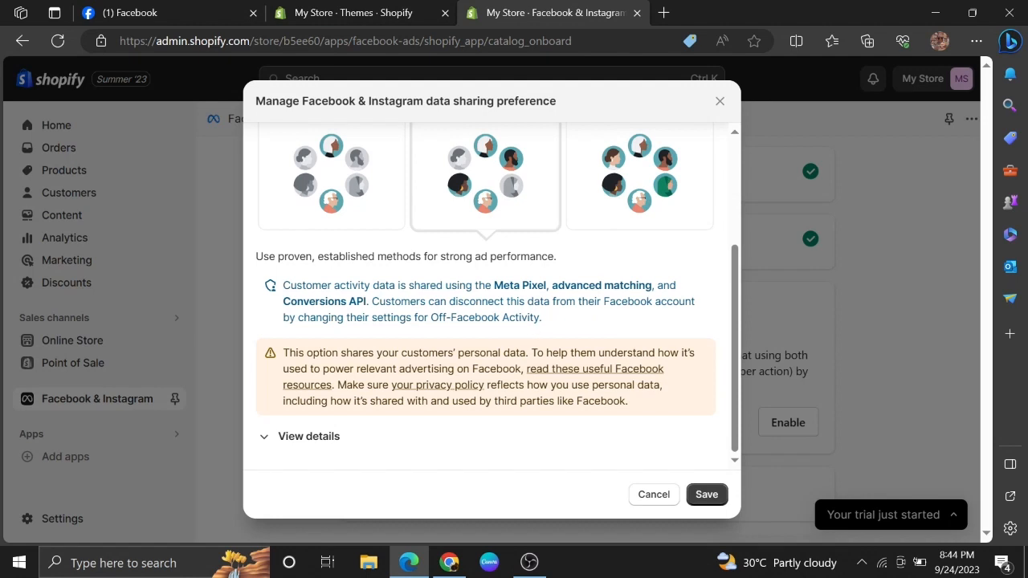
scroll(501, 197, up, 3)
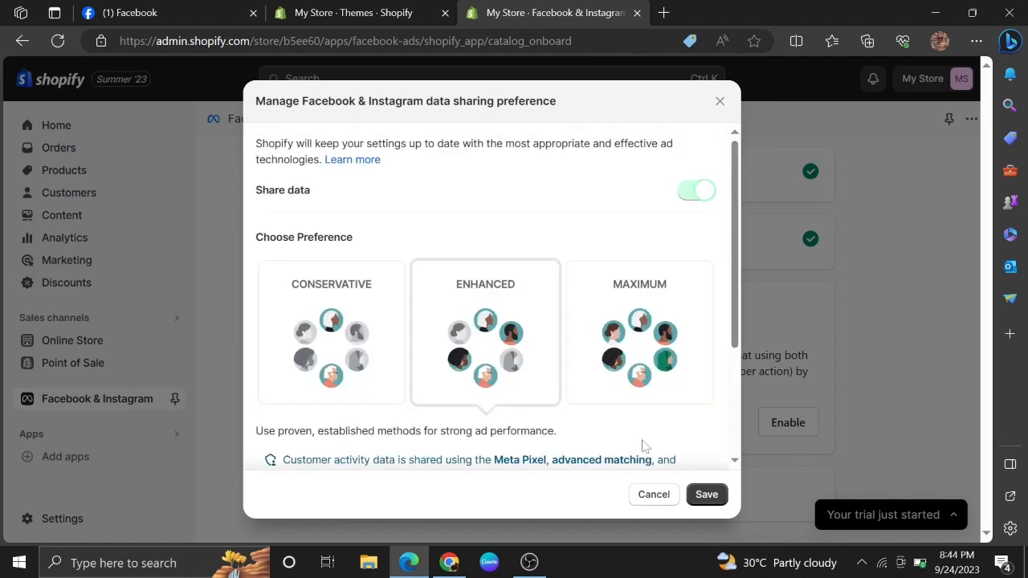
scroll(721, 281, down, 1)
scroll(721, 281, down, 3)
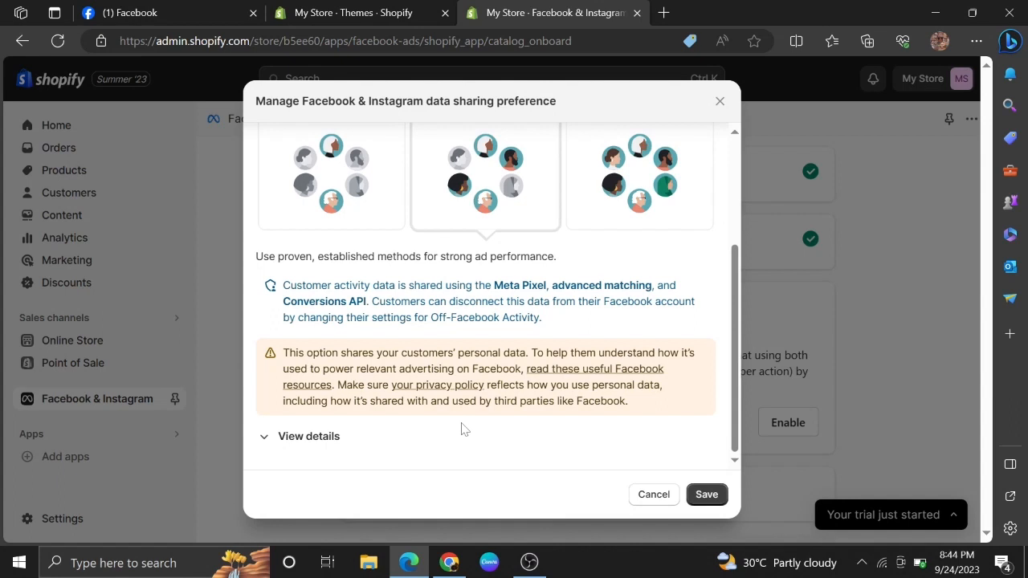
scroll(533, 317, up, 4)
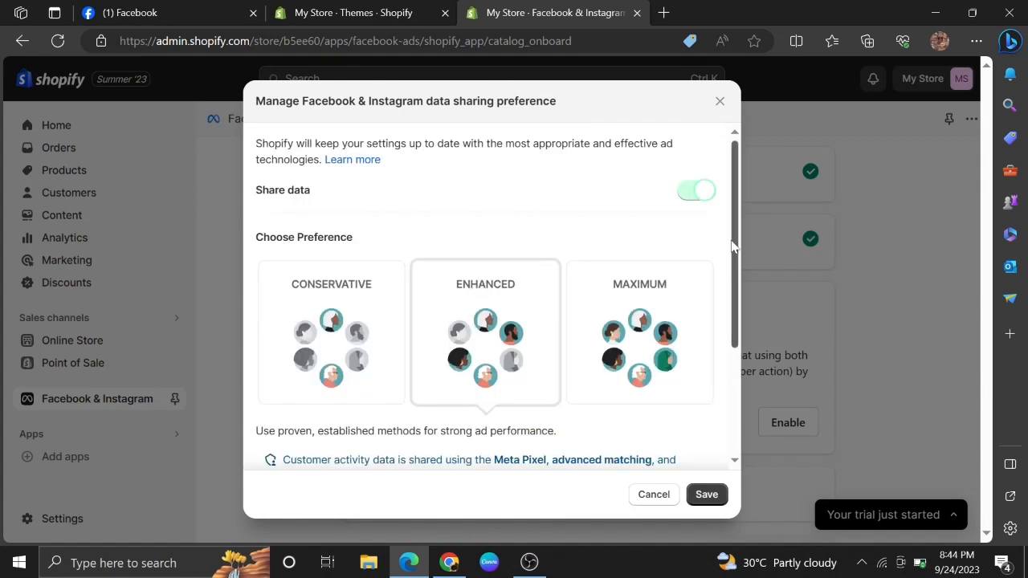
drag(734, 247, 697, 381)
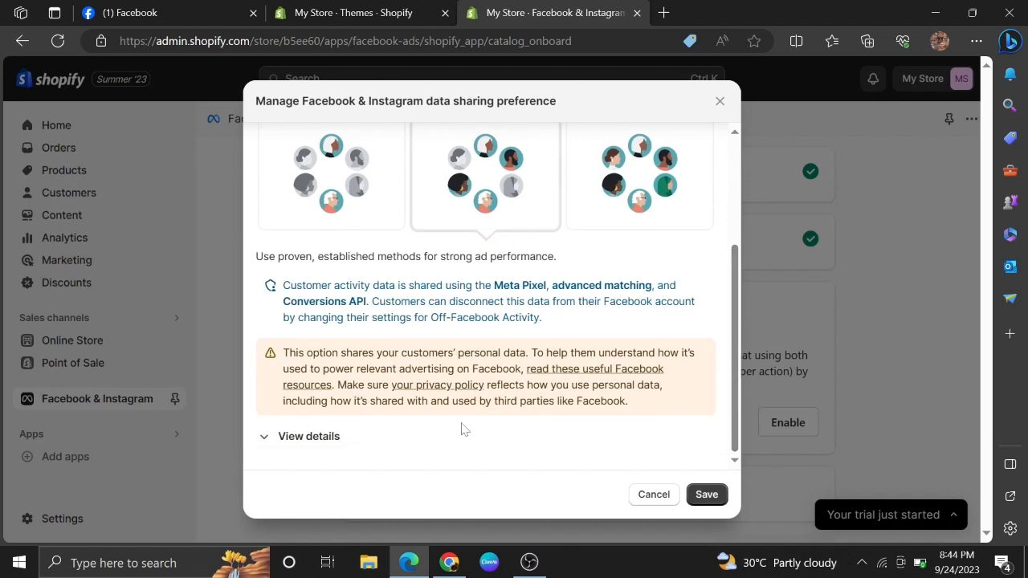
click(715, 497)
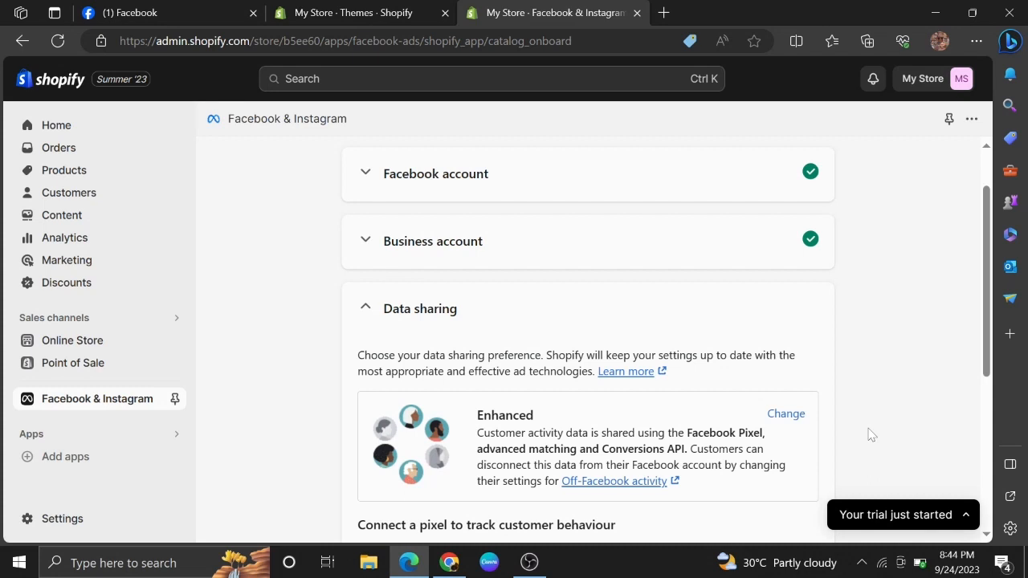
Create a new Facebook pixel to track customer behaviour and confirm the data sharing section
drag(985, 291, 943, 421)
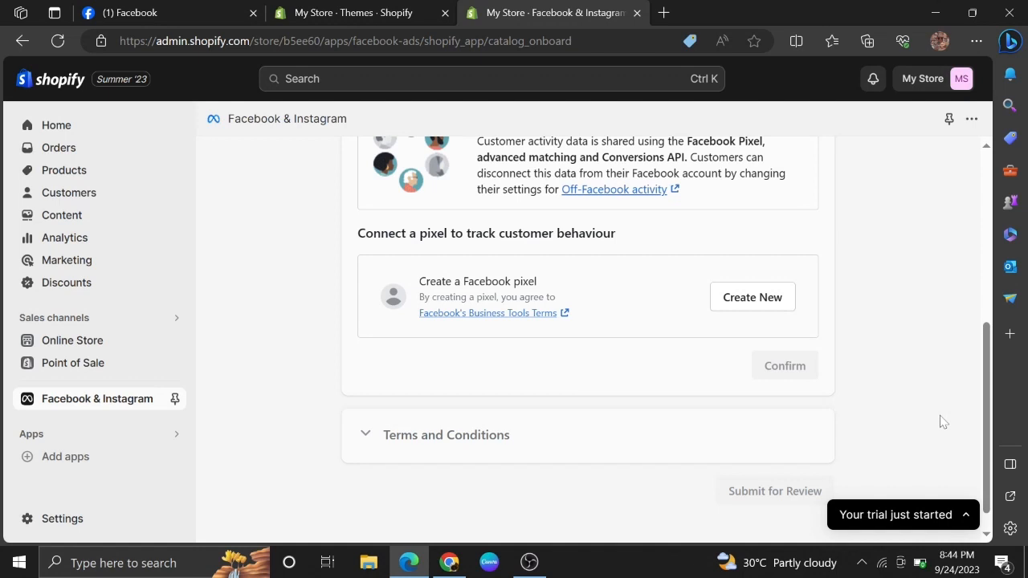
click(772, 303)
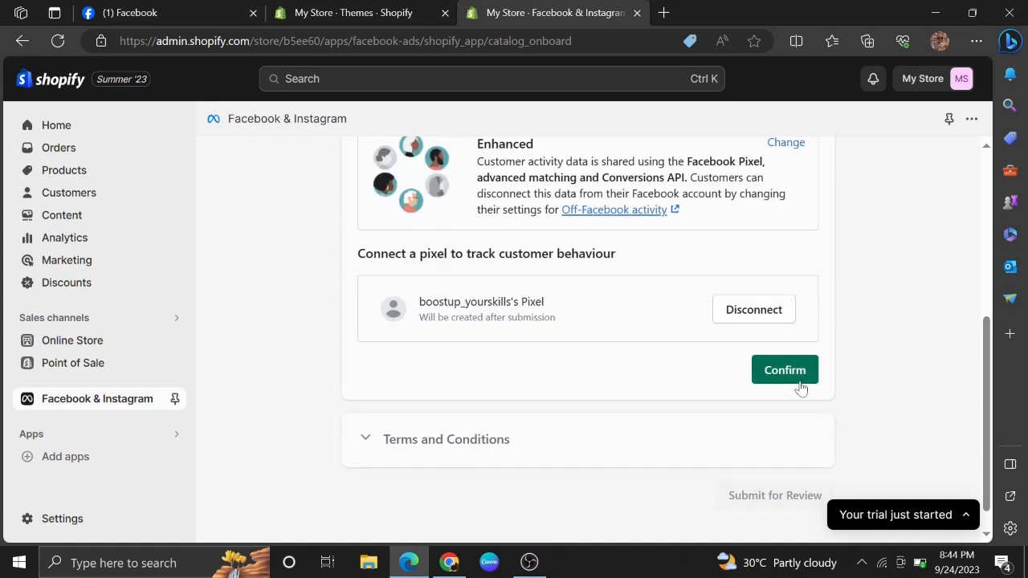
click(785, 371)
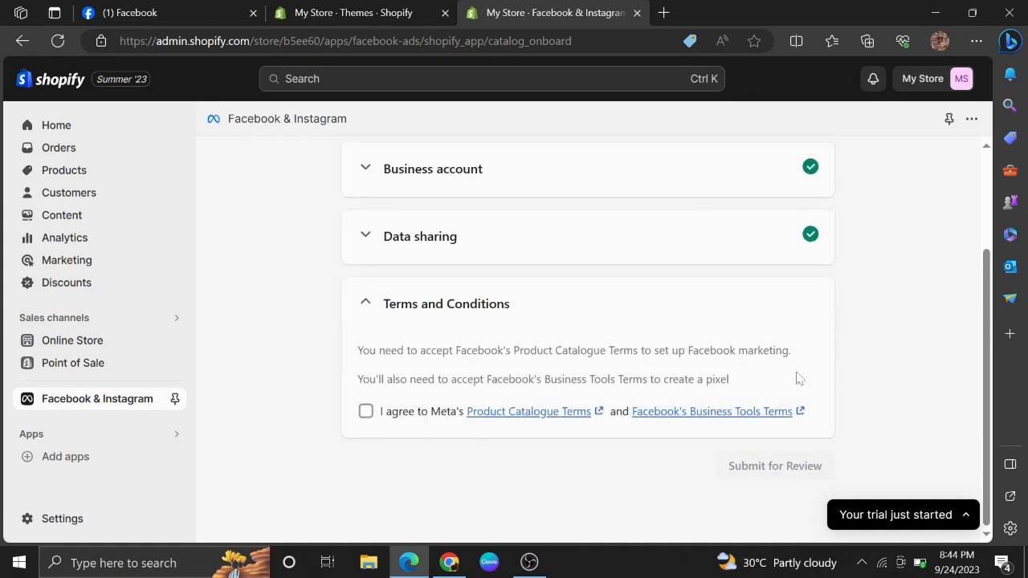
Agree to Meta's Product Catalogue Terms and Facebook's Business Tools Terms, and submit the setup for review
click(364, 415)
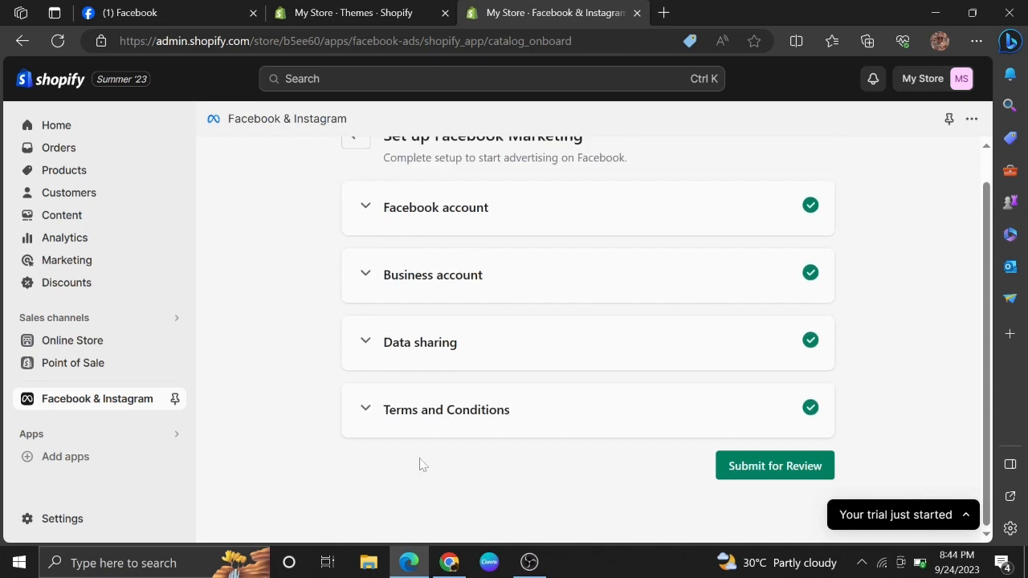
click(773, 474)
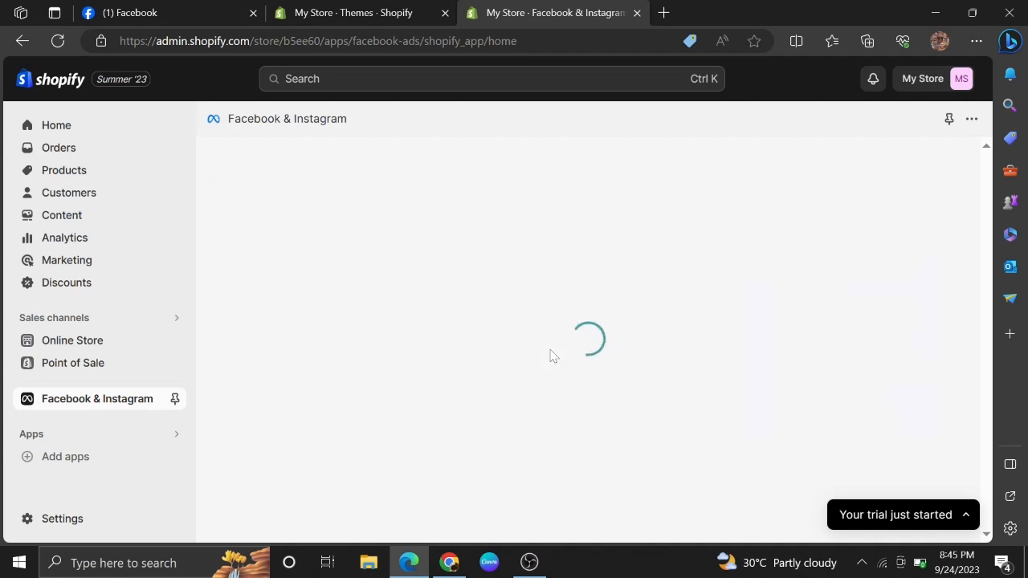
Open ad creation for Facebook and Instagram from the sales channel's overview, switching to Meta Ads Manager
mouse_move(987, 218)
mouse_down()
mouse_move(969, 326)
mouse_move(970, 208)
mouse_up()
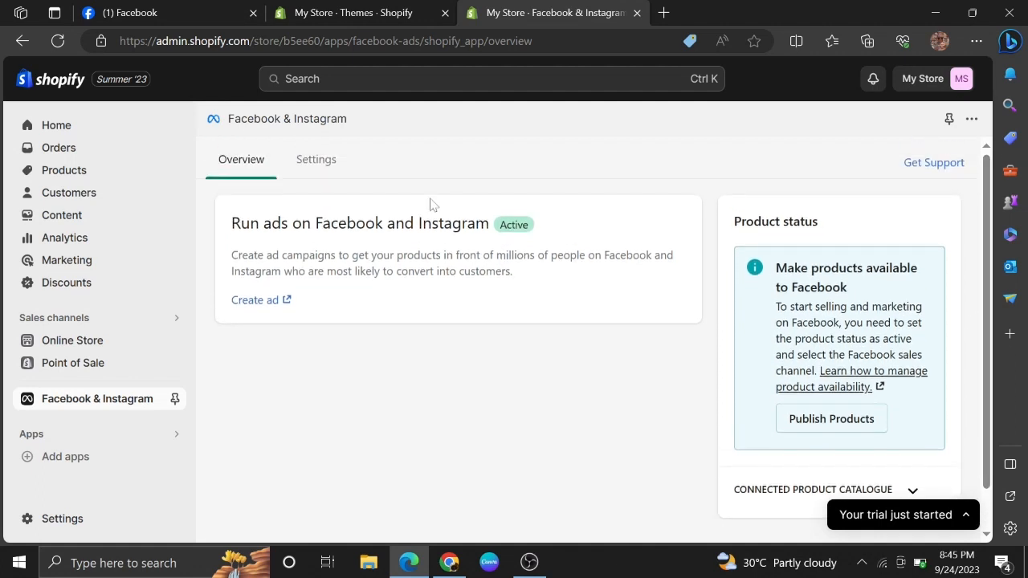
click(274, 302)
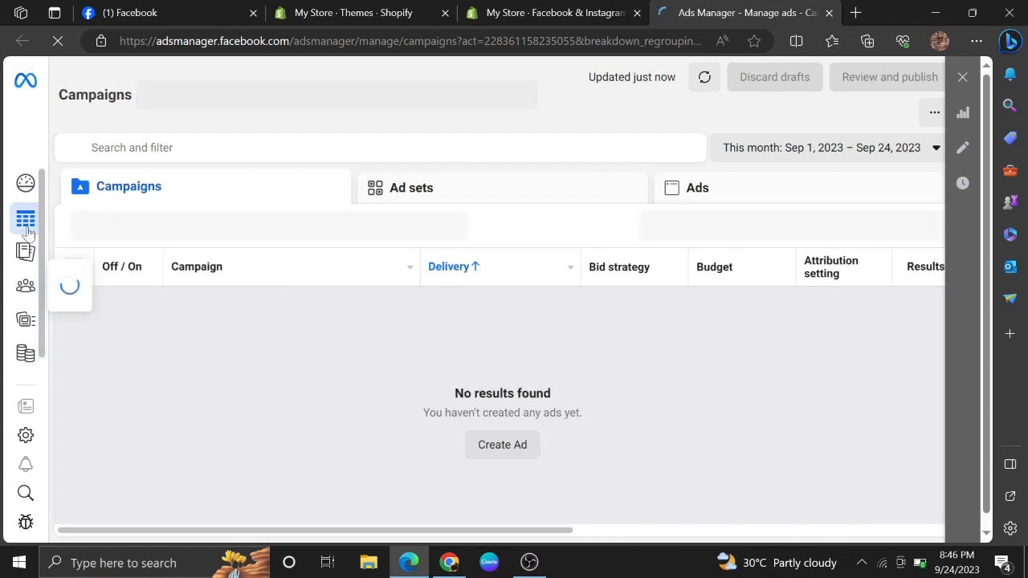
mouse_move(27, 231)
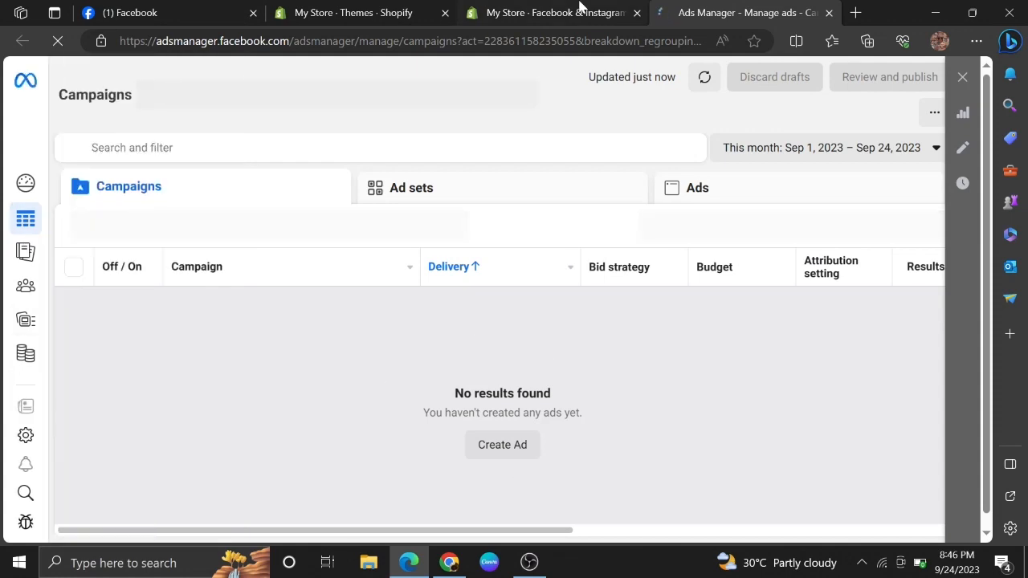
Return to the Shopify Facebook & Instagram channel and review its data sharing, pixel, catalogue and terms settings
click(578, 9)
click(296, 175)
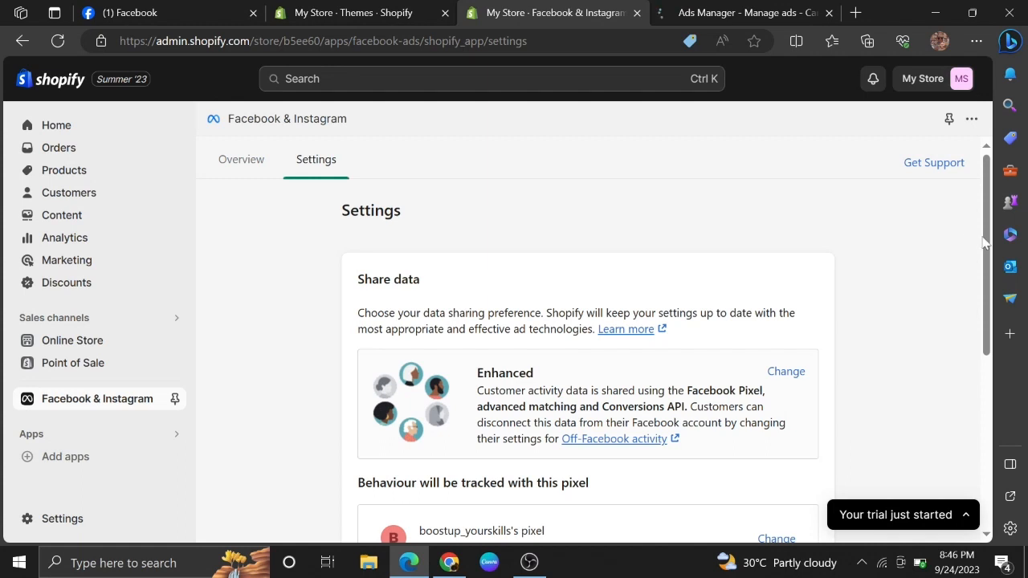
drag(990, 247, 952, 438)
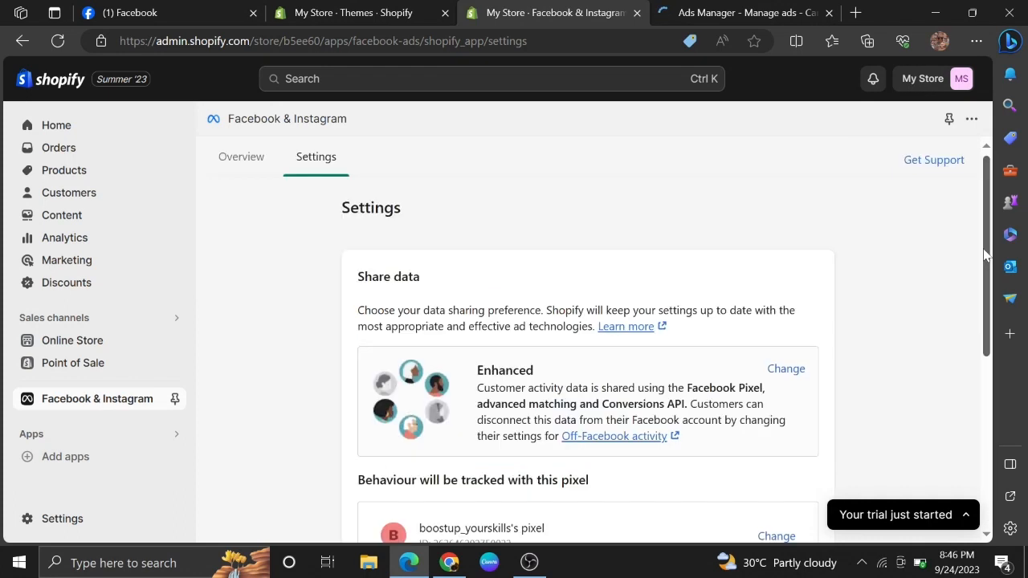
drag(986, 251, 941, 461)
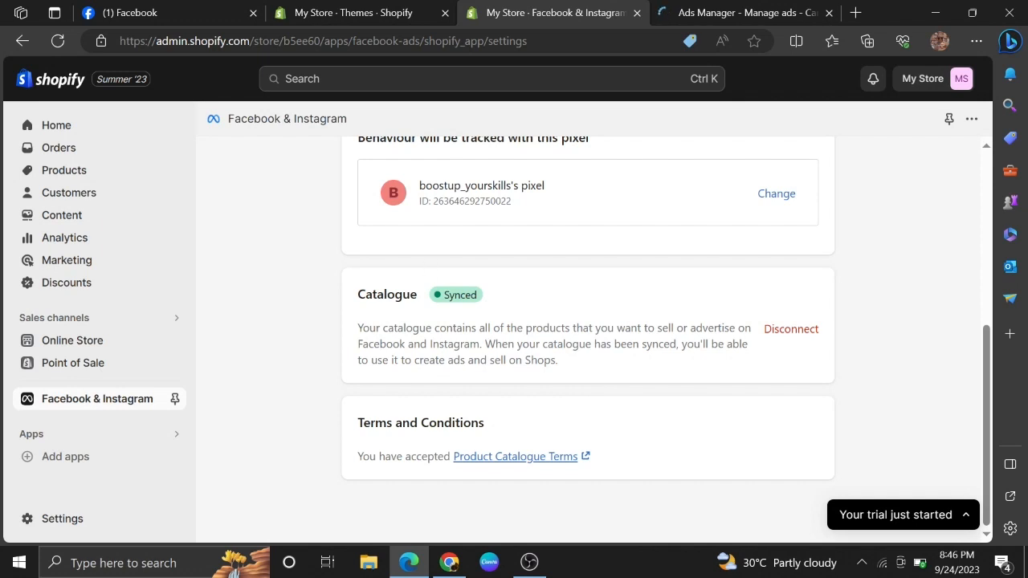
Switch to Meta Ads Manager and view the ad sets of the ad account
click(763, 13)
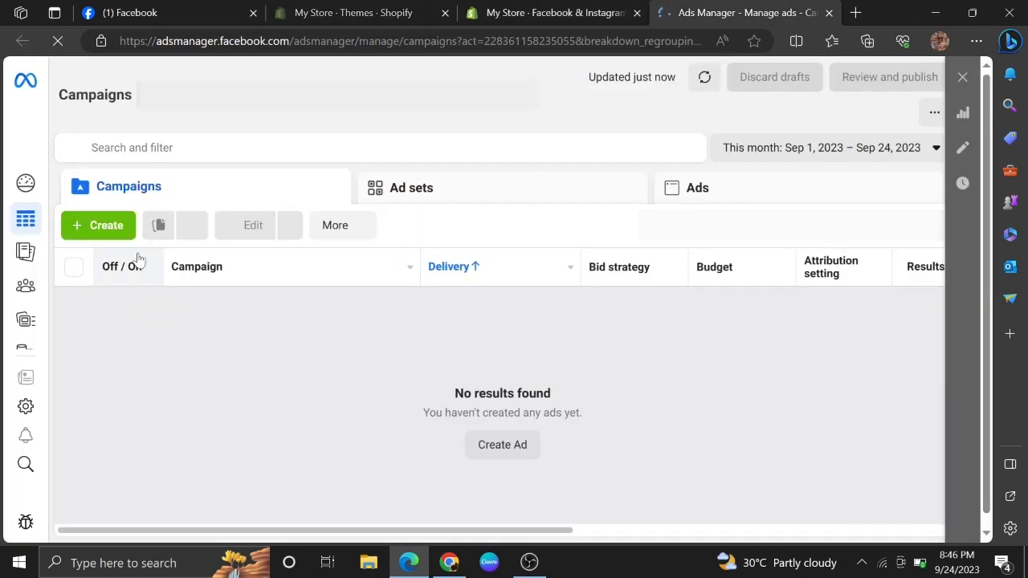
mouse_move(26, 263)
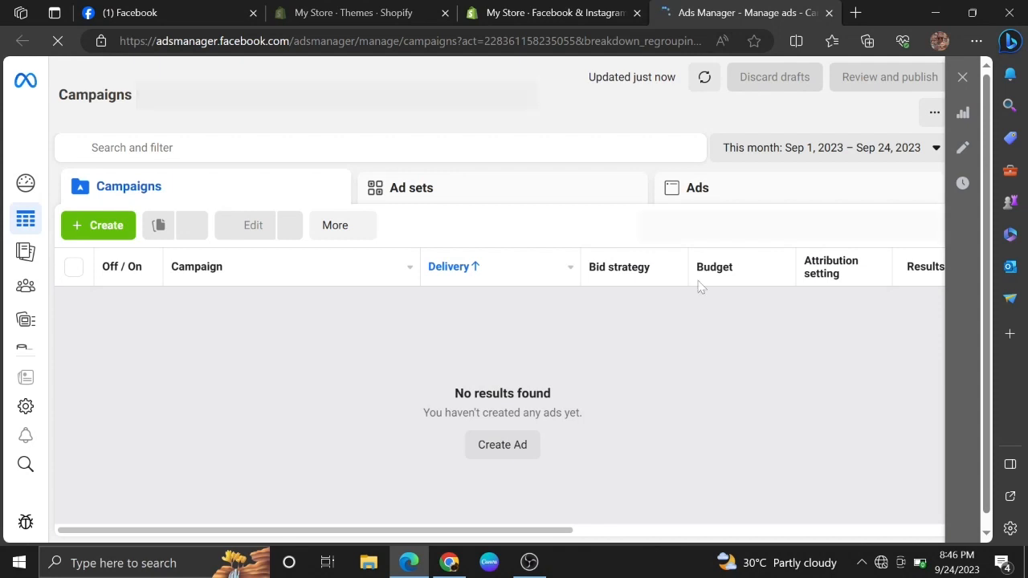
click(444, 195)
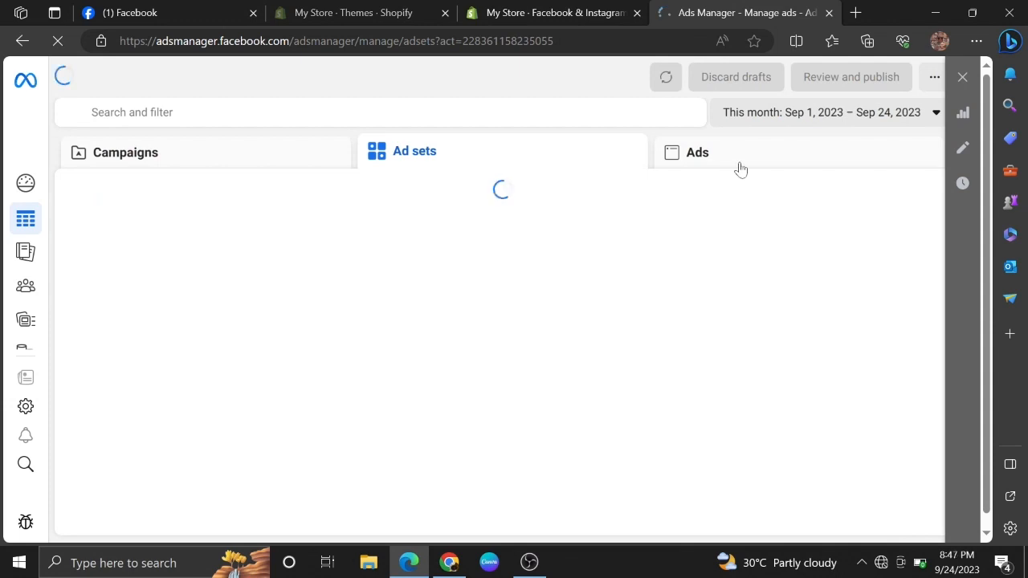
Go back to the Facebook & Instagram channel in Shopify and open its overview page
click(592, 12)
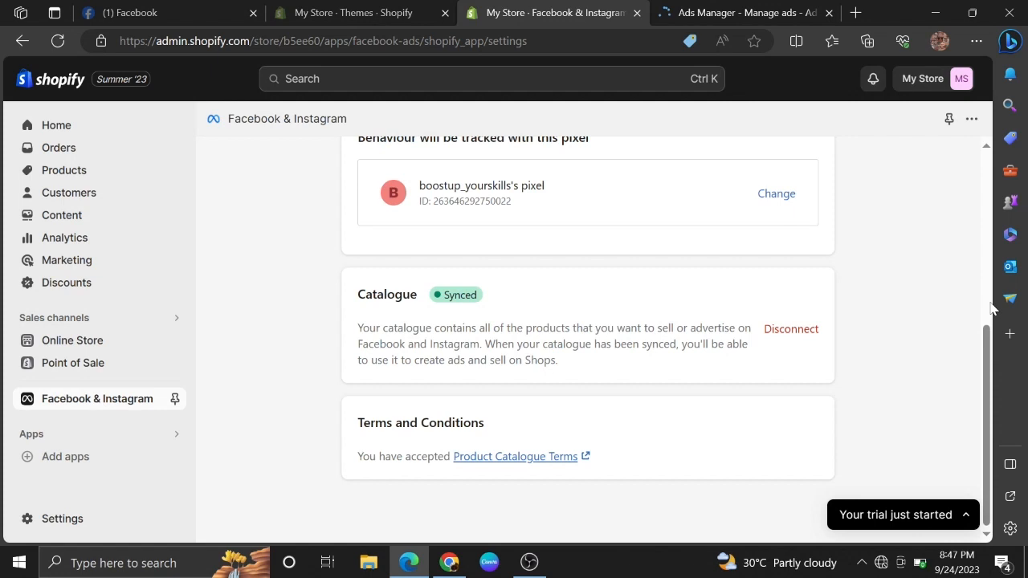
drag(991, 304, 978, 145)
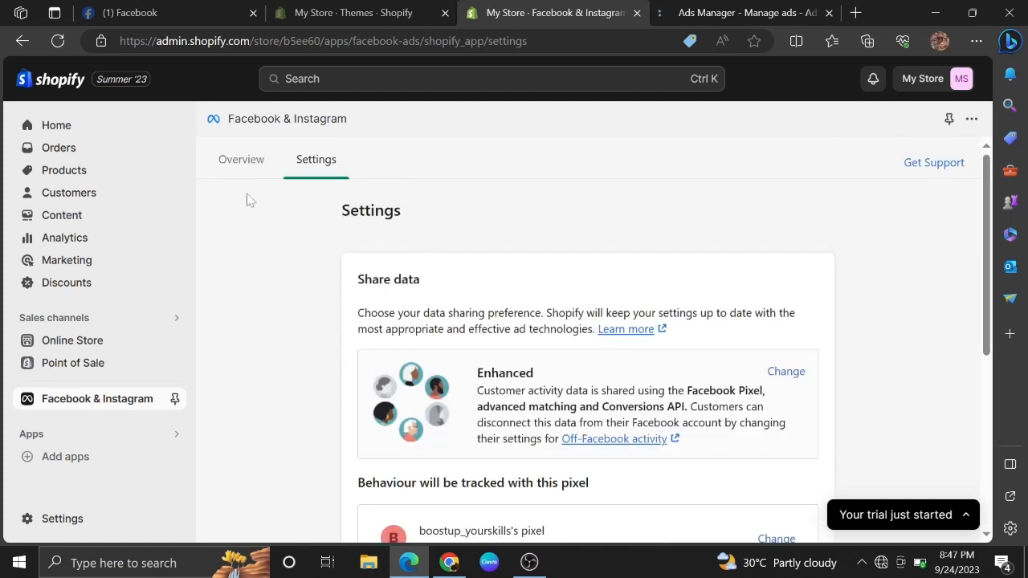
click(250, 164)
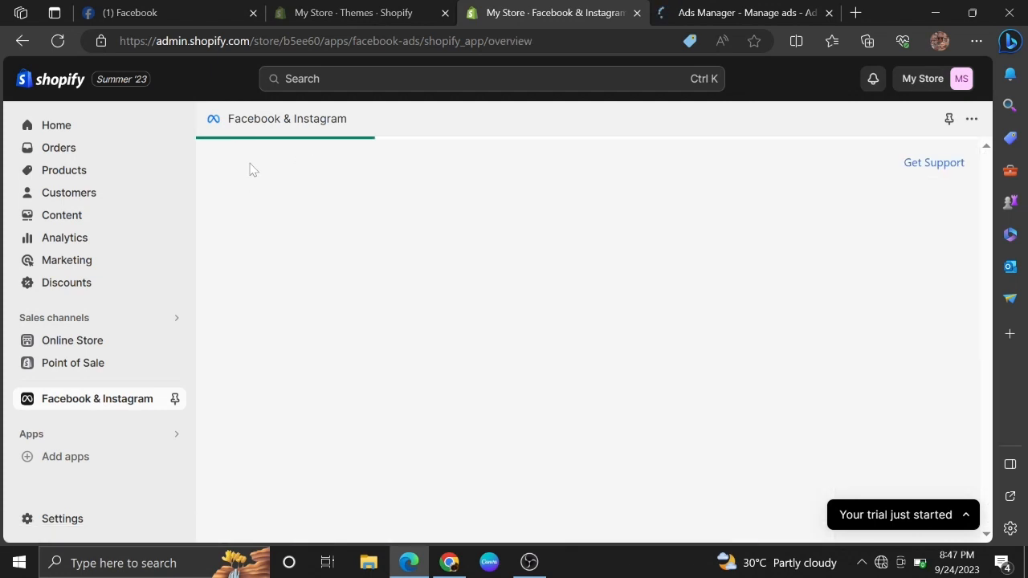